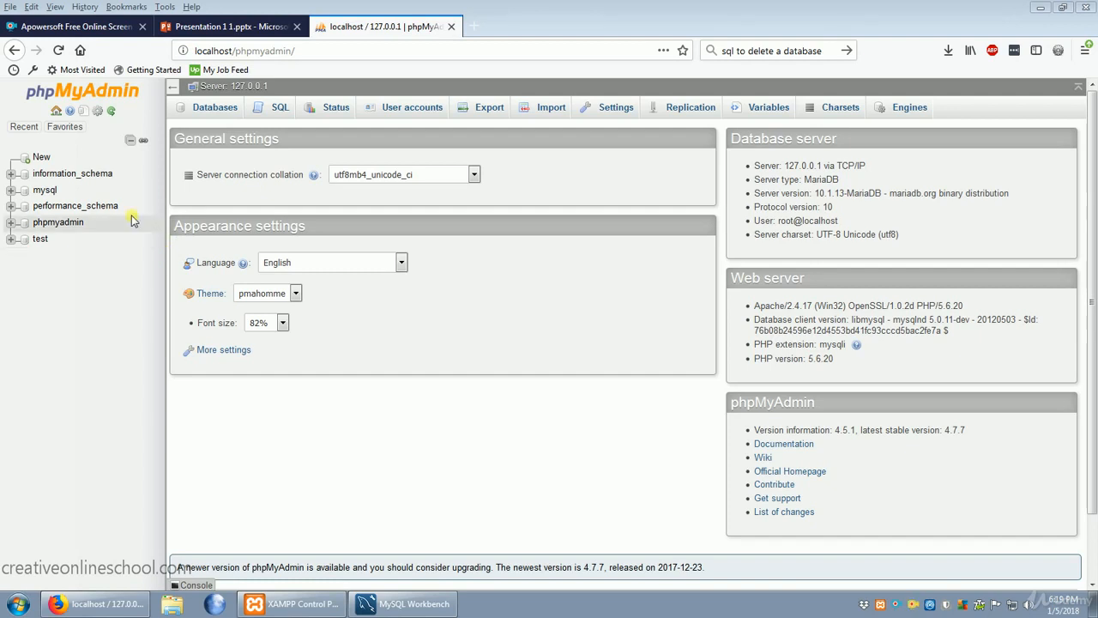
Create a new database named person with the utf8mb4_unicode_ci collation.
{"action": "left_click", "coordinate": [52, 158]}
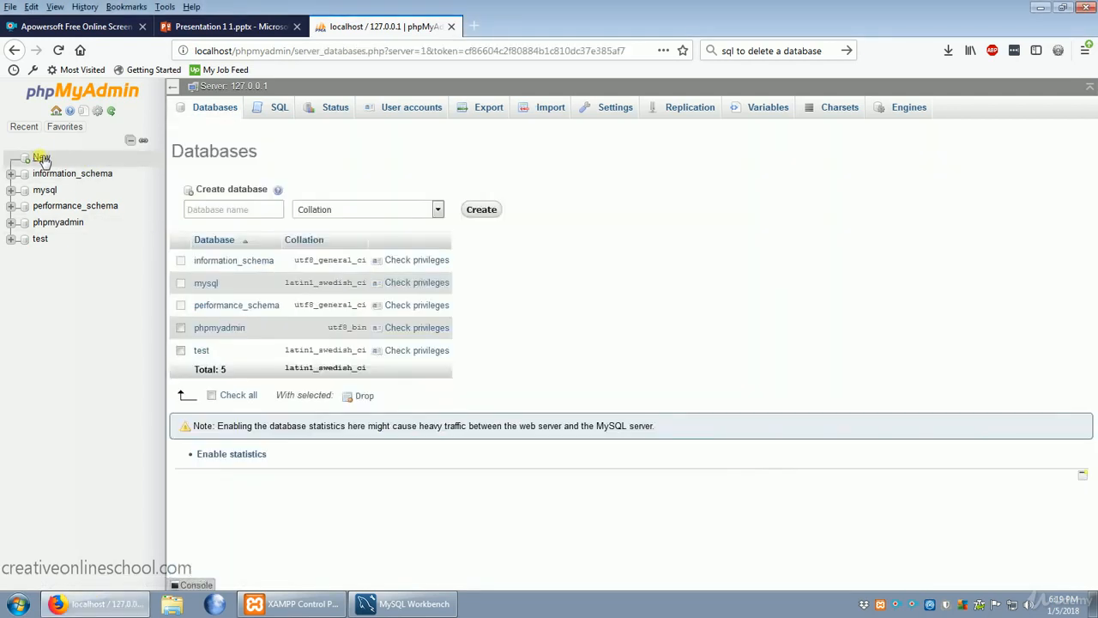
{"action": "left_click", "coordinate": [239, 214]}
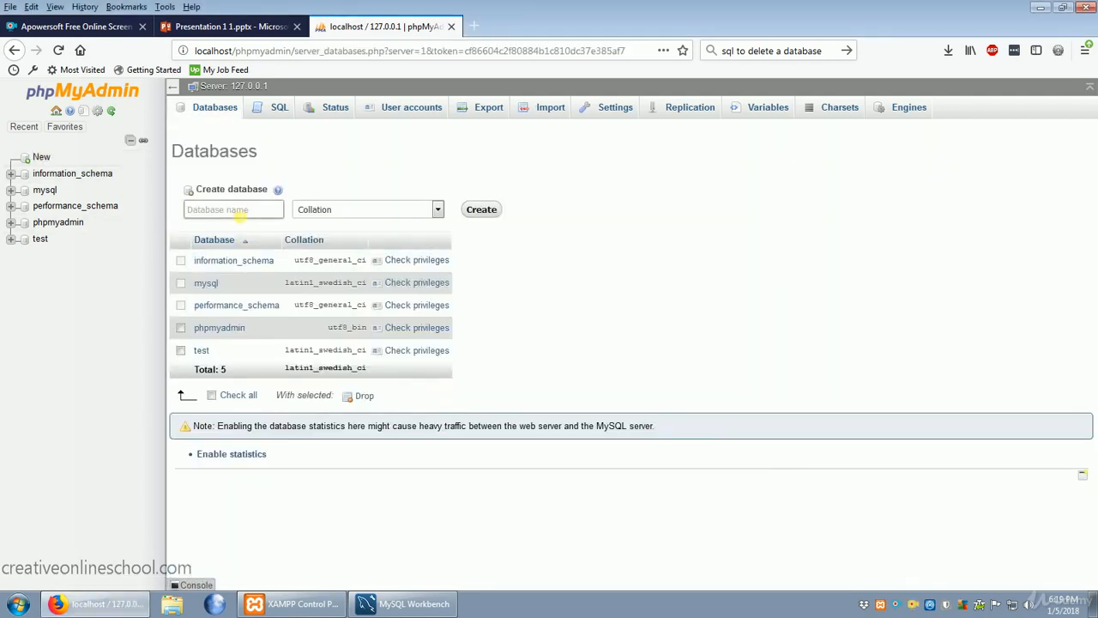
{"action": "type", "text": "person"}
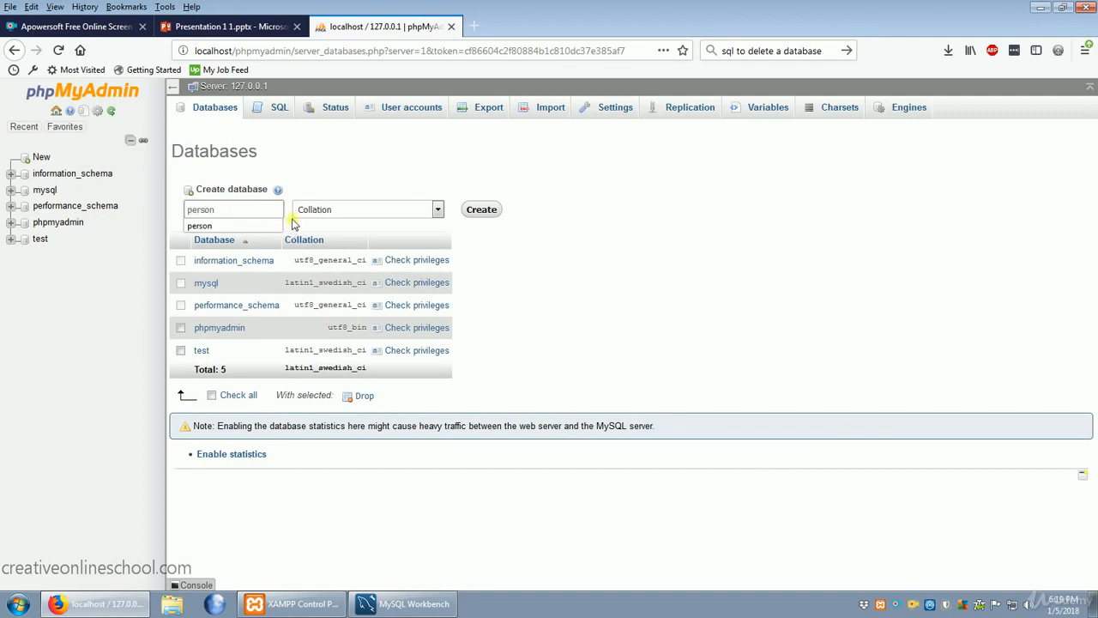
{"action": "left_click", "coordinate": [415, 215]}
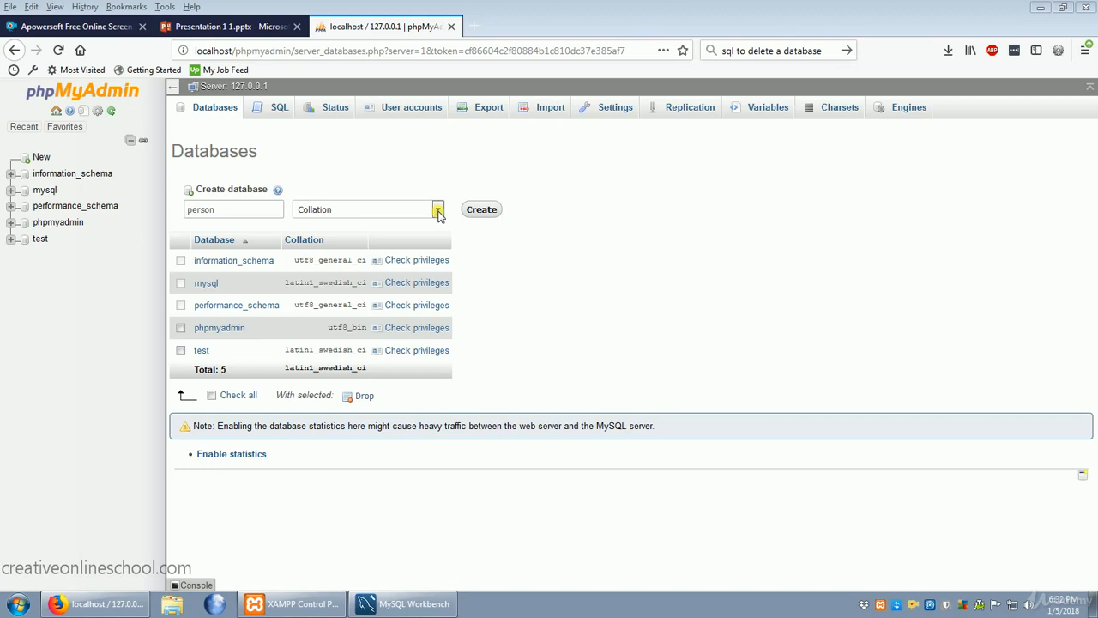
{"action": "left_click", "coordinate": [438, 213]}
{"action": "left_click_drag", "start_coordinate": [440, 239], "coordinate": [411, 546]}
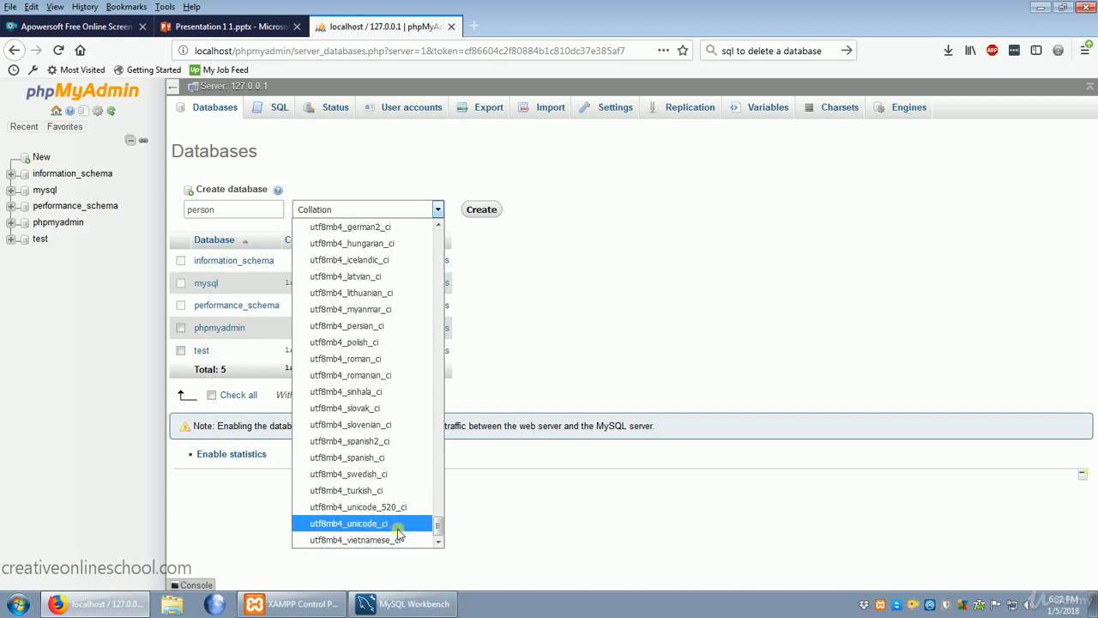
{"action": "left_click", "coordinate": [397, 528]}
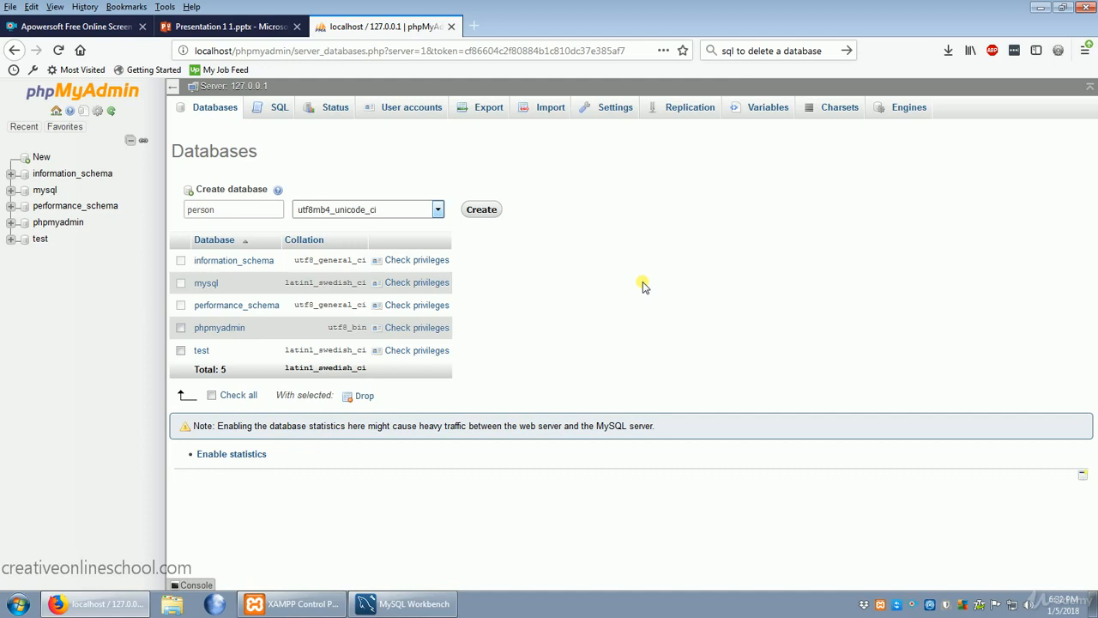
{"action": "left_click", "coordinate": [481, 209]}
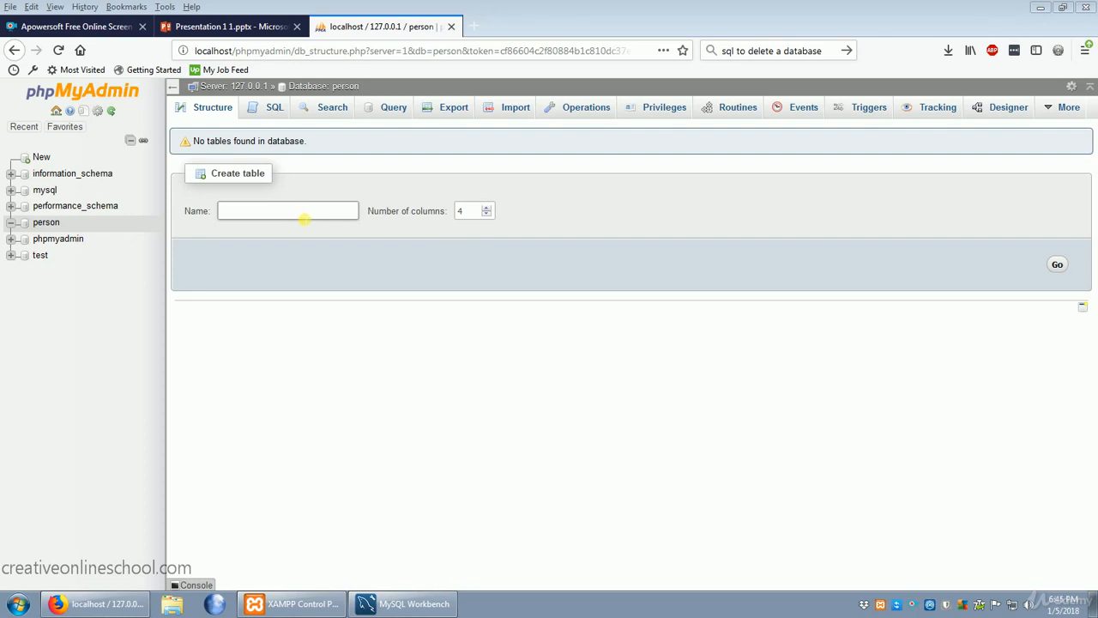
Start a new table called name with 3 columns in the person database.
{"action": "left_click", "coordinate": [307, 216]}
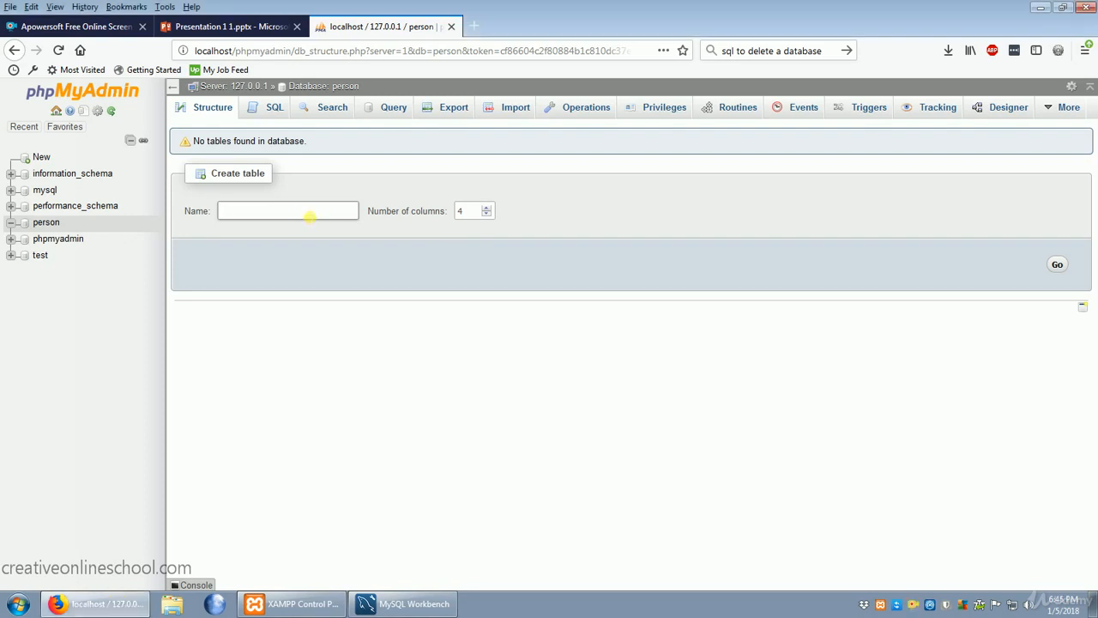
{"action": "type", "text": "name"}
{"action": "left_click", "coordinate": [489, 216]}
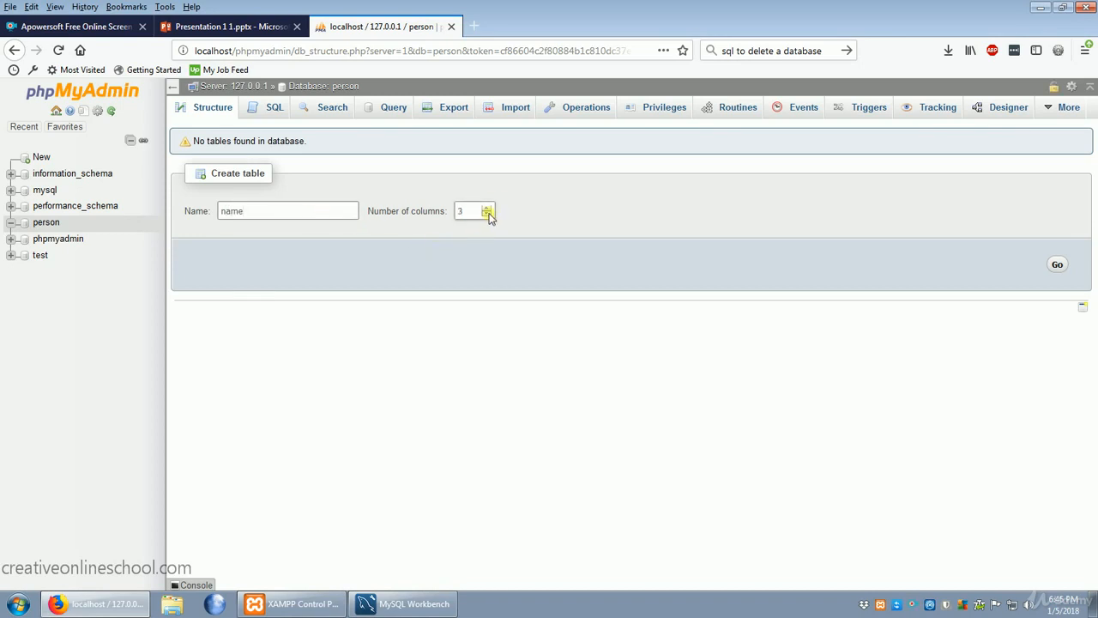
{"action": "left_click", "coordinate": [1058, 267]}
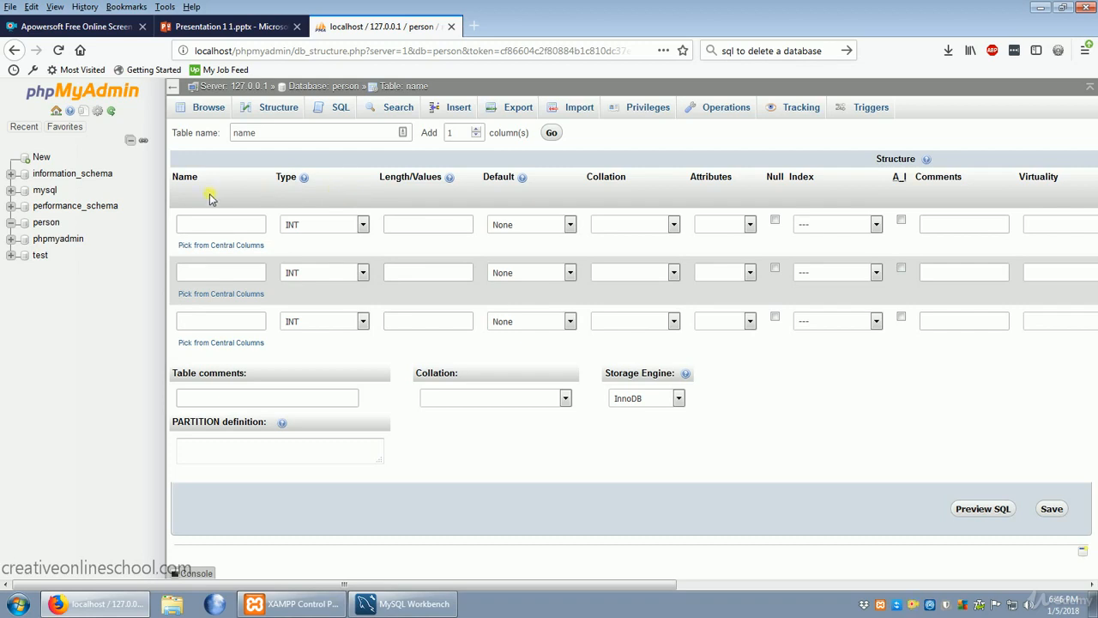
Name the first column ID, make it the PRIMARY index and enable auto-increment for it.
{"action": "left_click", "coordinate": [221, 226]}
{"action": "type", "text": "ID"}
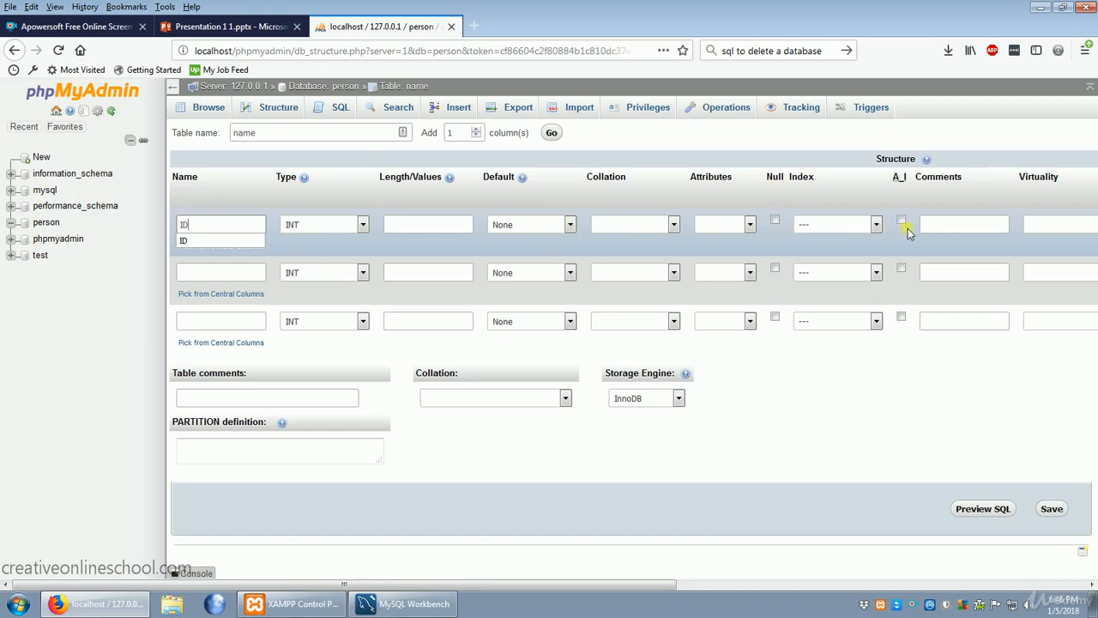
{"action": "left_click", "coordinate": [878, 227]}
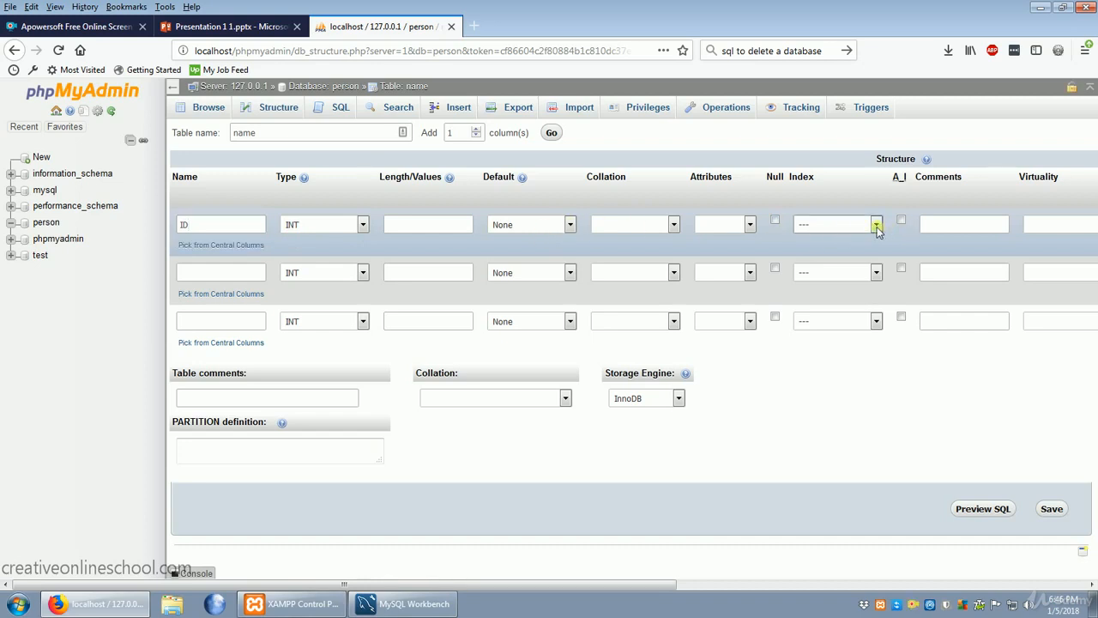
{"action": "left_click", "coordinate": [876, 225]}
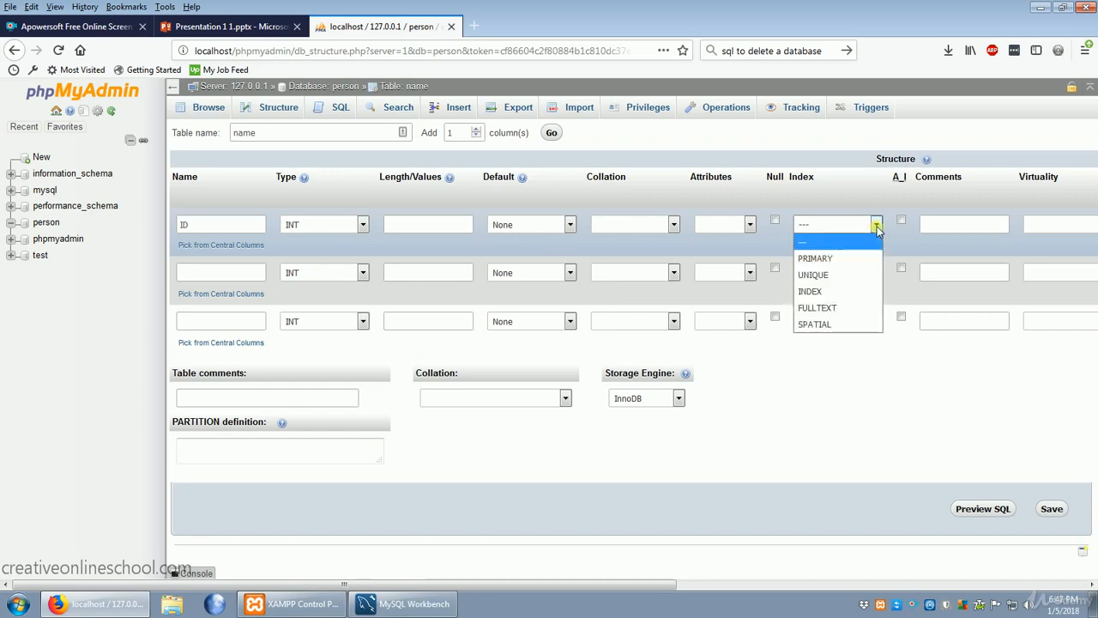
{"action": "left_click", "coordinate": [830, 258]}
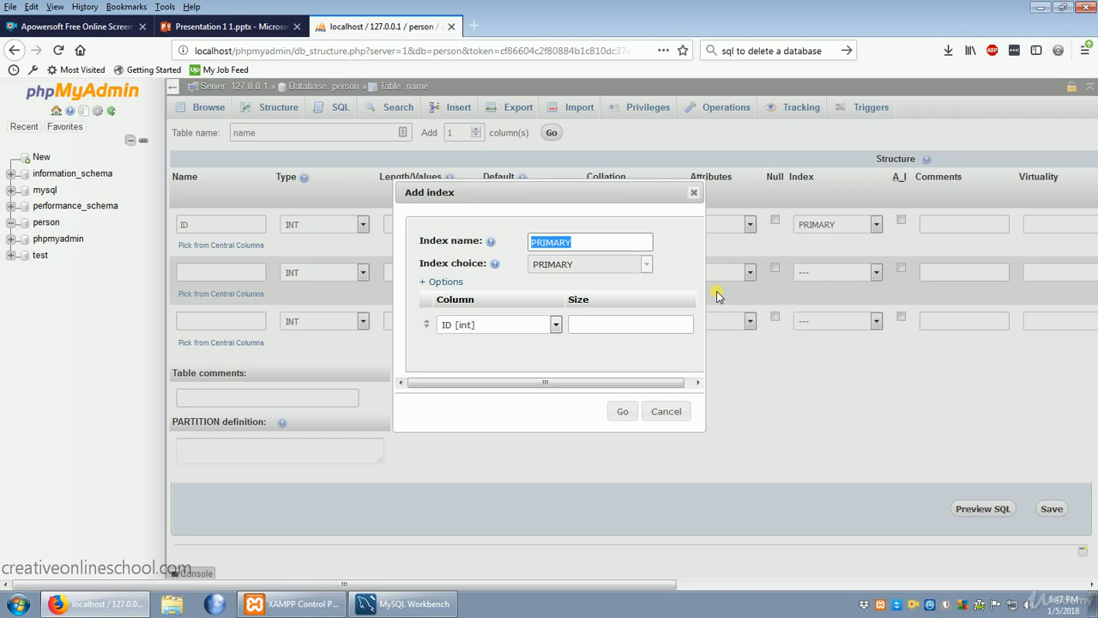
{"action": "left_click", "coordinate": [623, 412]}
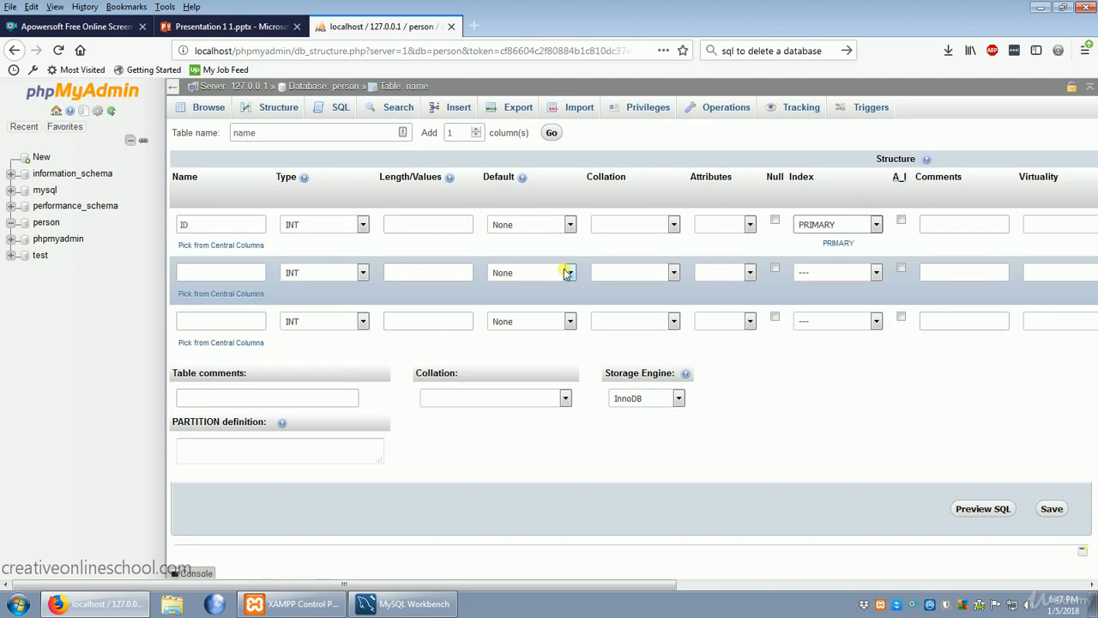
{"action": "left_click", "coordinate": [903, 221]}
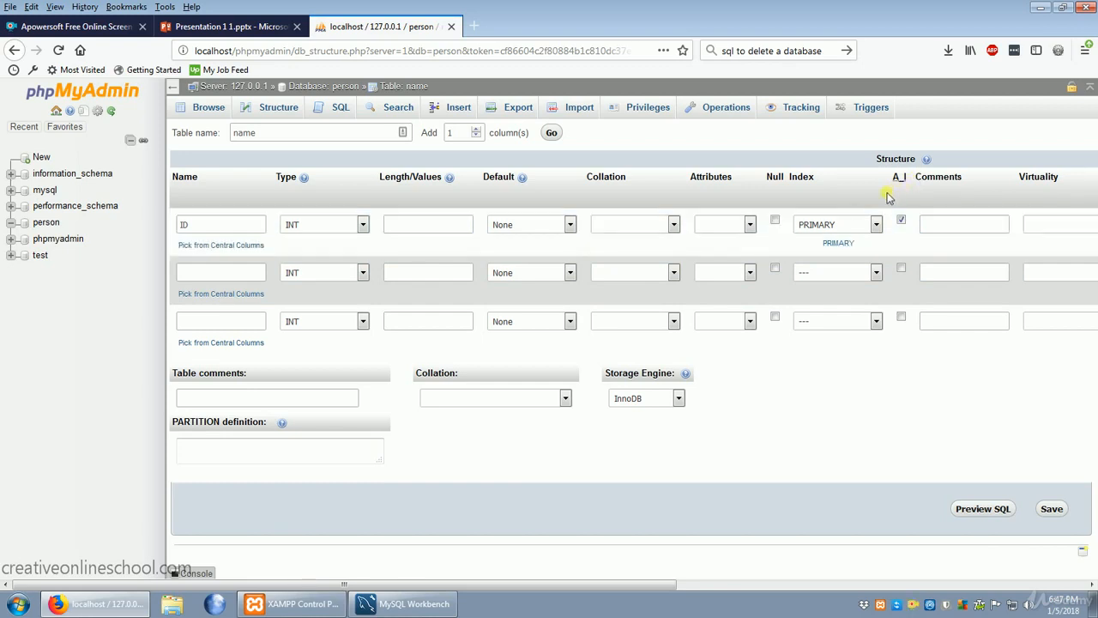
Name the second column First Name and the third column Last Name.
{"action": "left_click", "coordinate": [243, 275]}
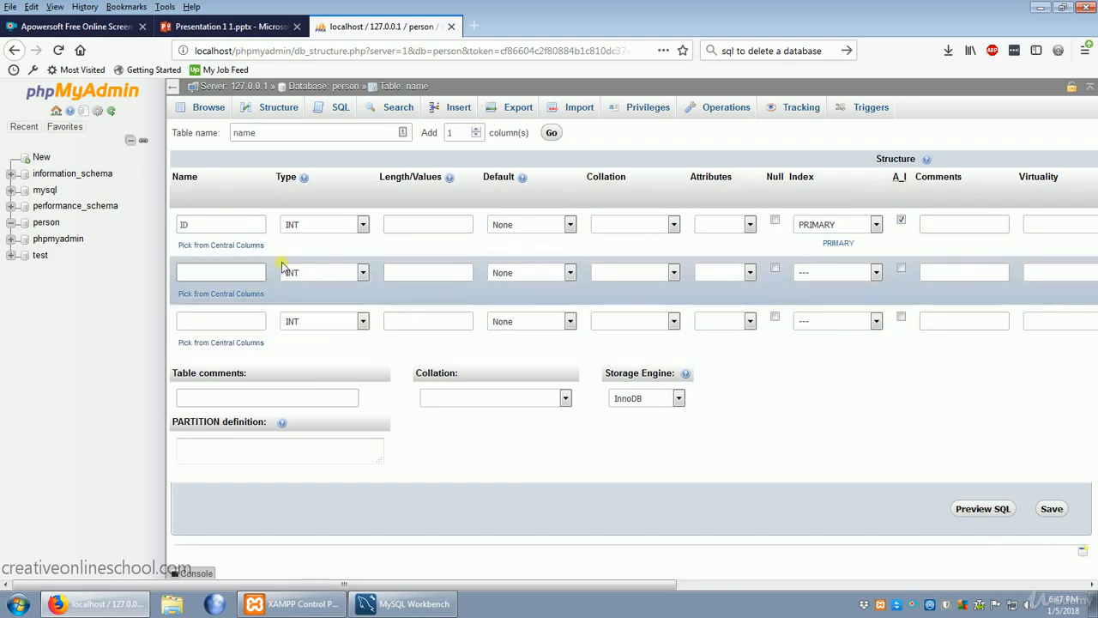
{"action": "type", "text": "First Name"}
{"action": "left_click", "coordinate": [232, 324]}
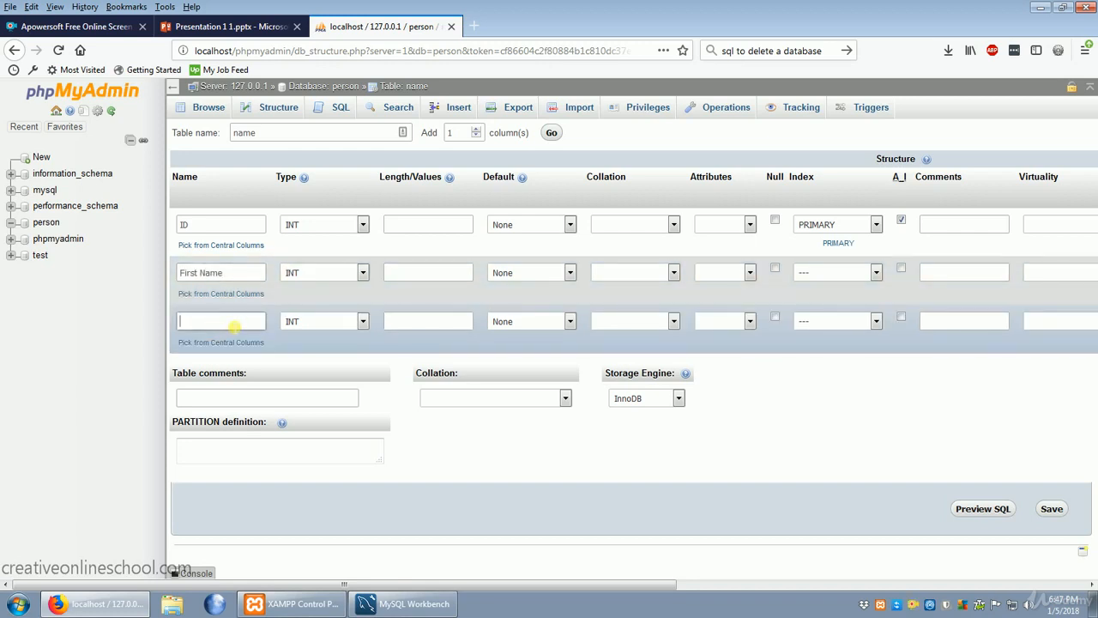
{"action": "type", "text": "Last Name"}
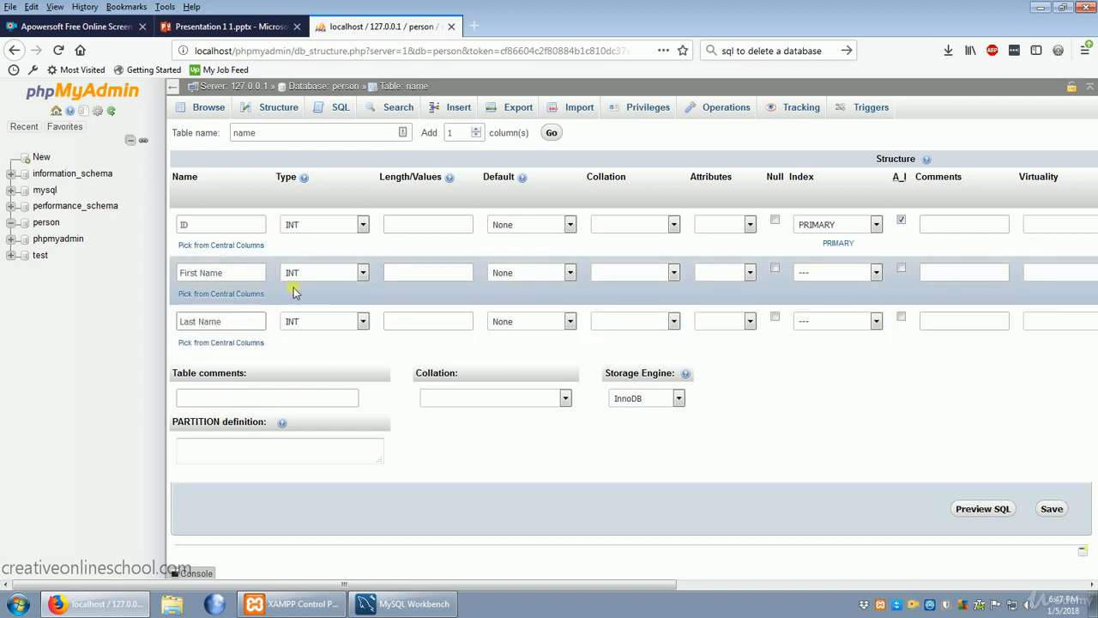
Set the First Name and Last Name columns to type VARCHAR with a length of 15 each.
{"action": "left_click", "coordinate": [354, 274]}
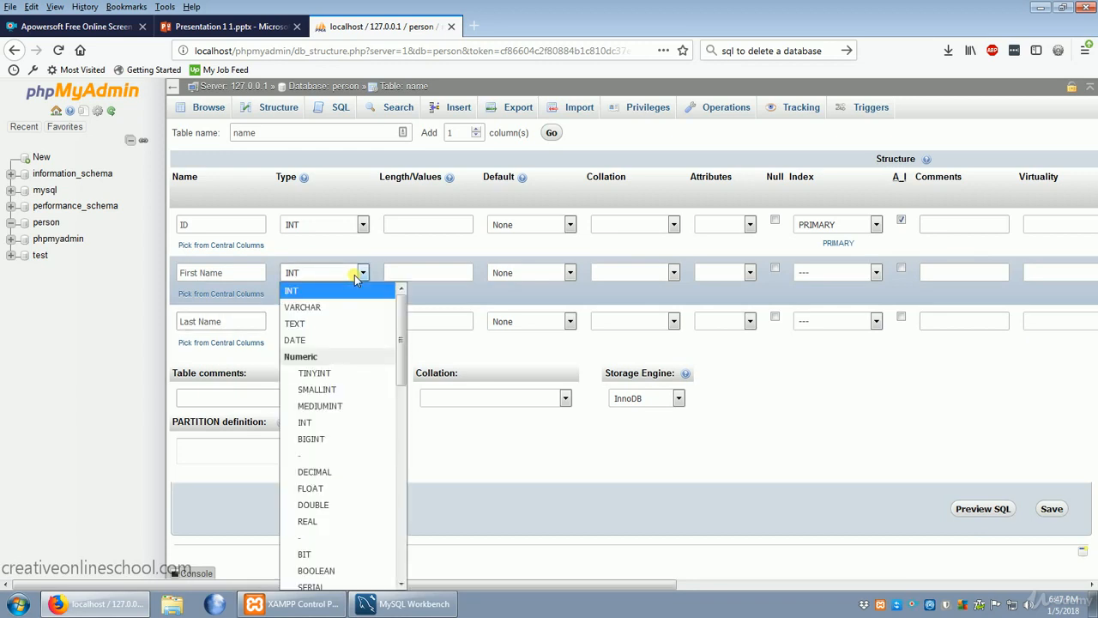
{"action": "left_click", "coordinate": [322, 316]}
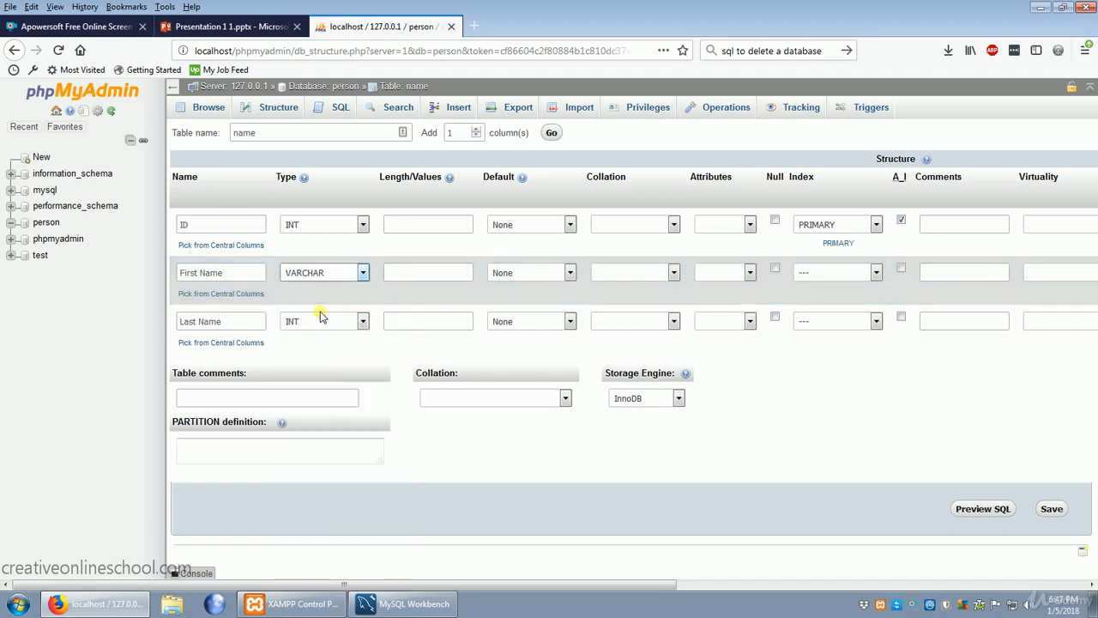
{"action": "left_click", "coordinate": [320, 315]}
{"action": "left_click", "coordinate": [316, 358]}
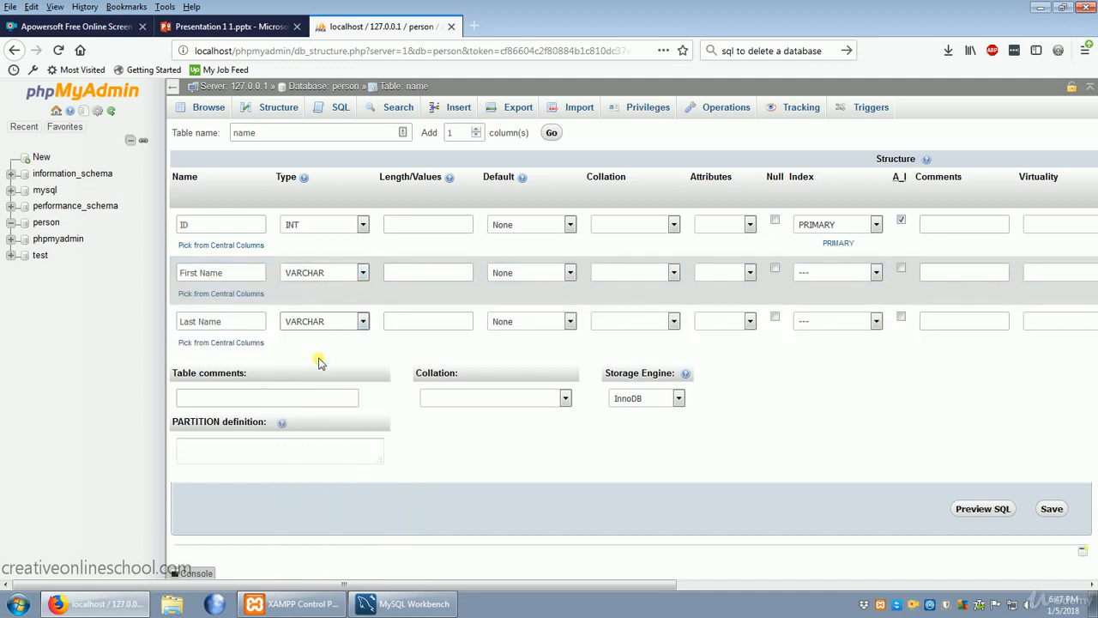
{"action": "left_click", "coordinate": [427, 274]}
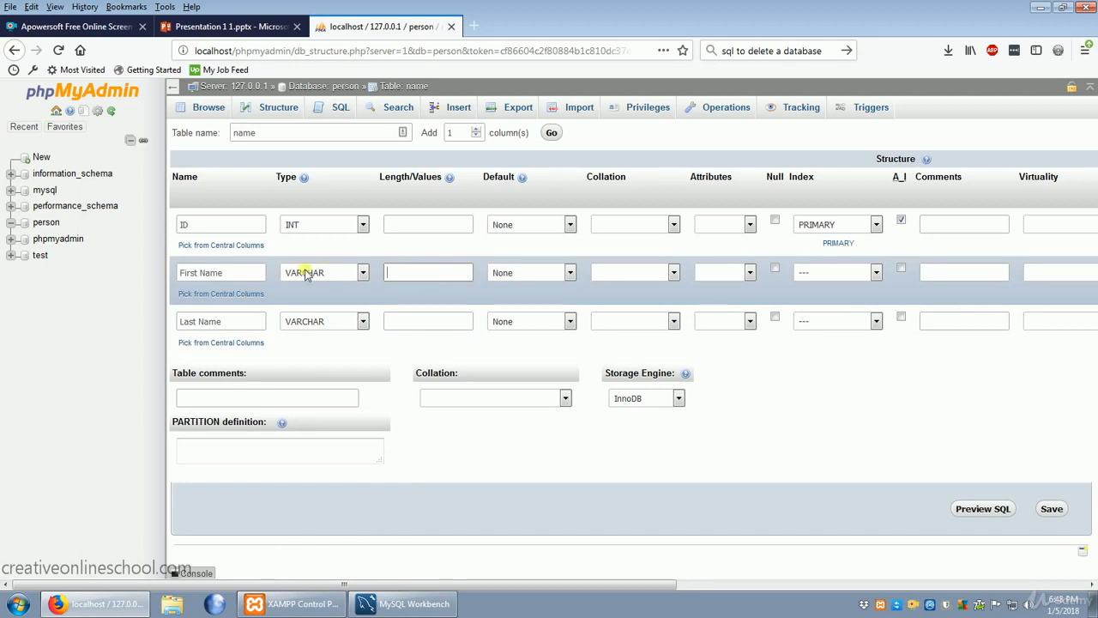
{"action": "type", "text": "15"}
{"action": "left_click", "coordinate": [447, 330]}
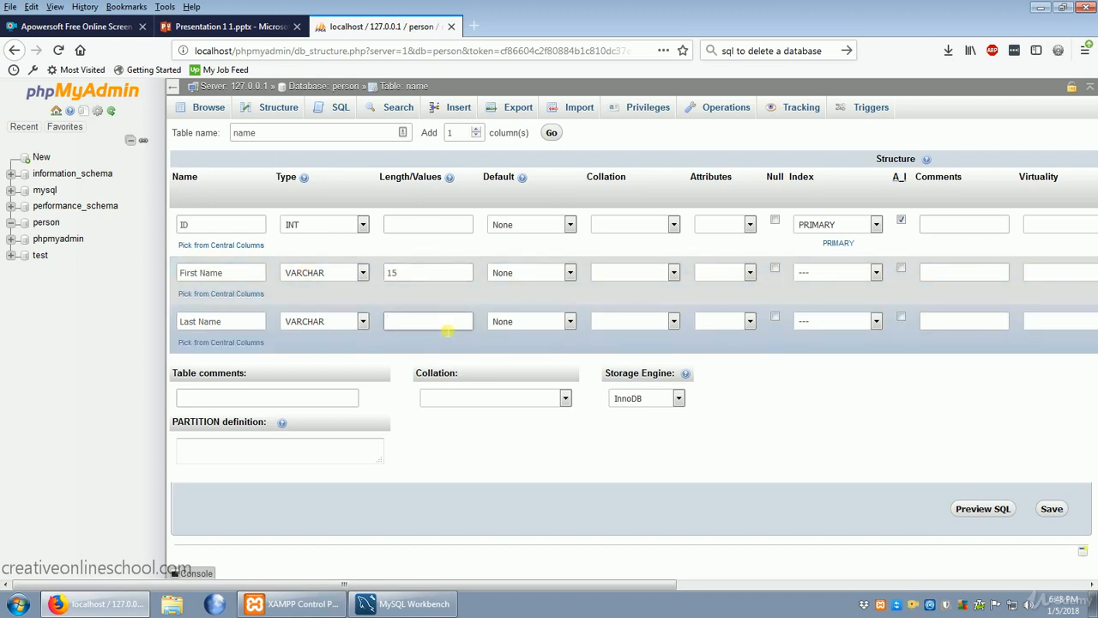
{"action": "type", "text": "15"}
Give the First Name and Last Name columns "As defined" defaults, entering a placeholder first name and surname respectively.
{"action": "left_click", "coordinate": [571, 321]}
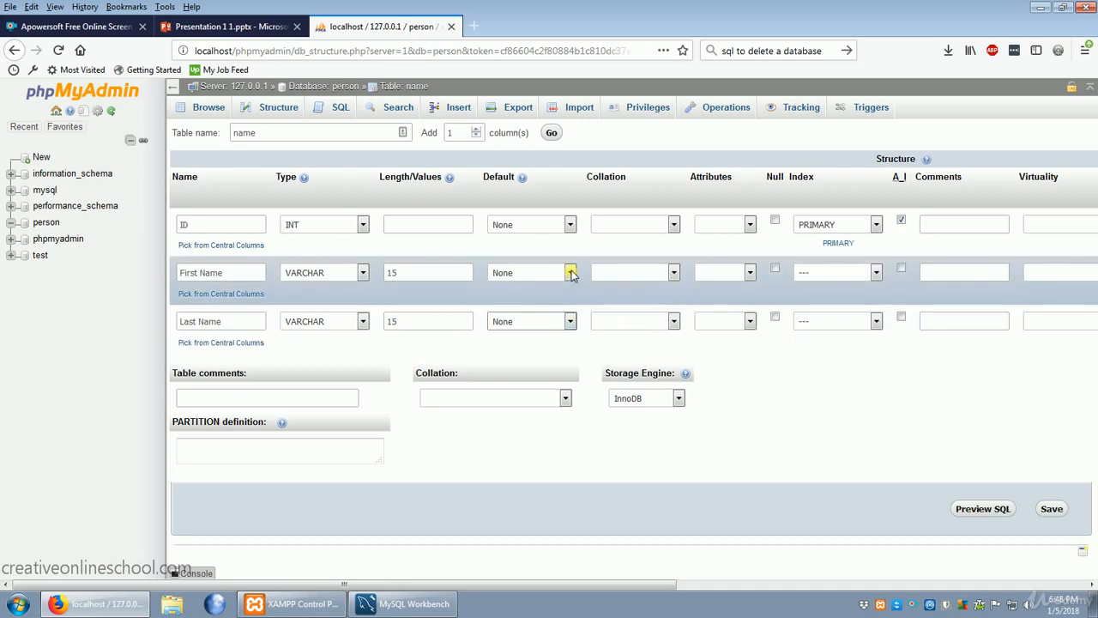
{"action": "left_click", "coordinate": [571, 273]}
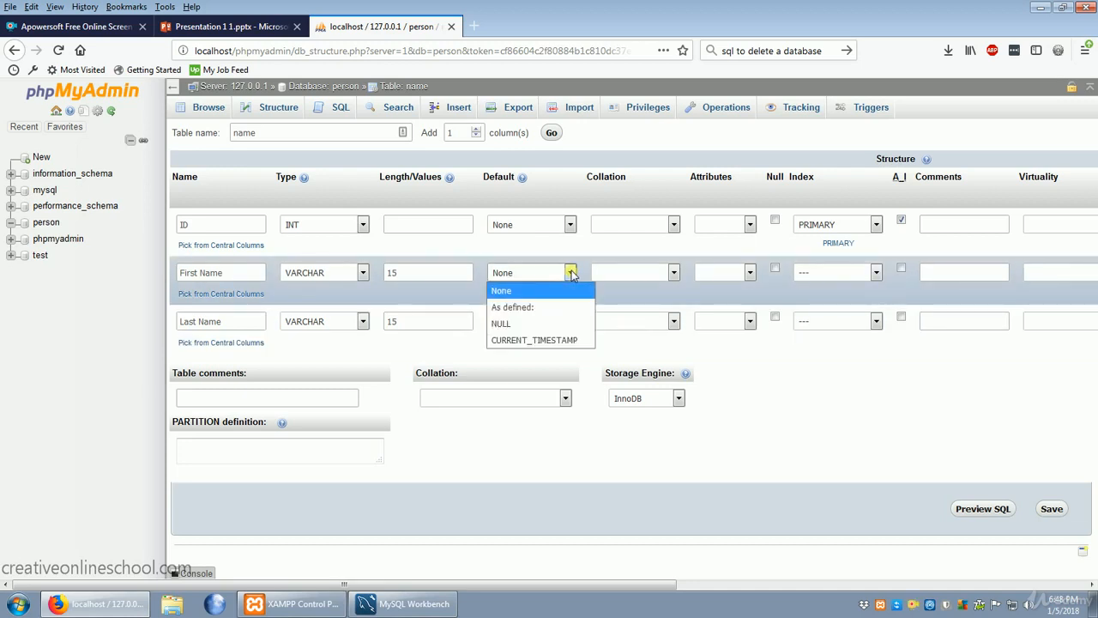
{"action": "left_click", "coordinate": [525, 306]}
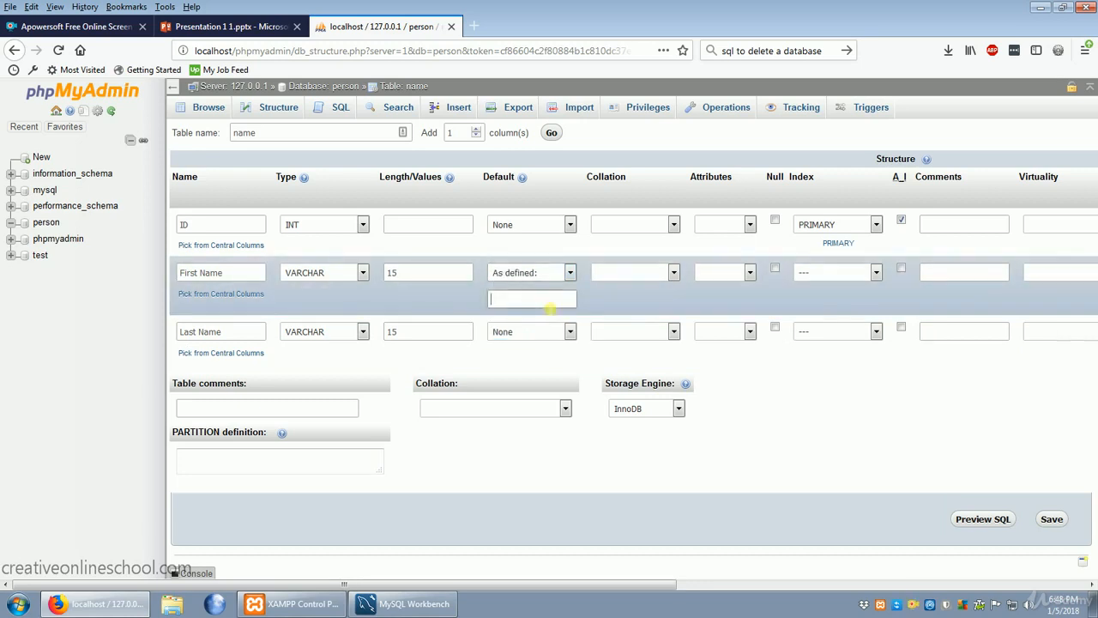
{"action": "type", "text": "Joh"}
{"action": "type", "text": "n"}
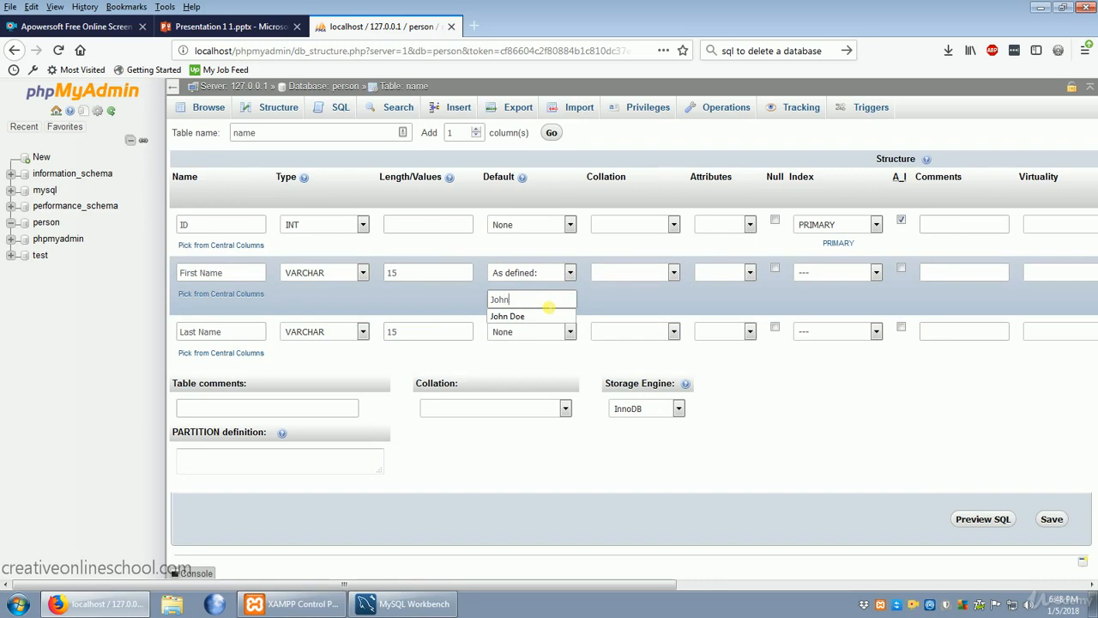
{"action": "left_click", "coordinate": [570, 331]}
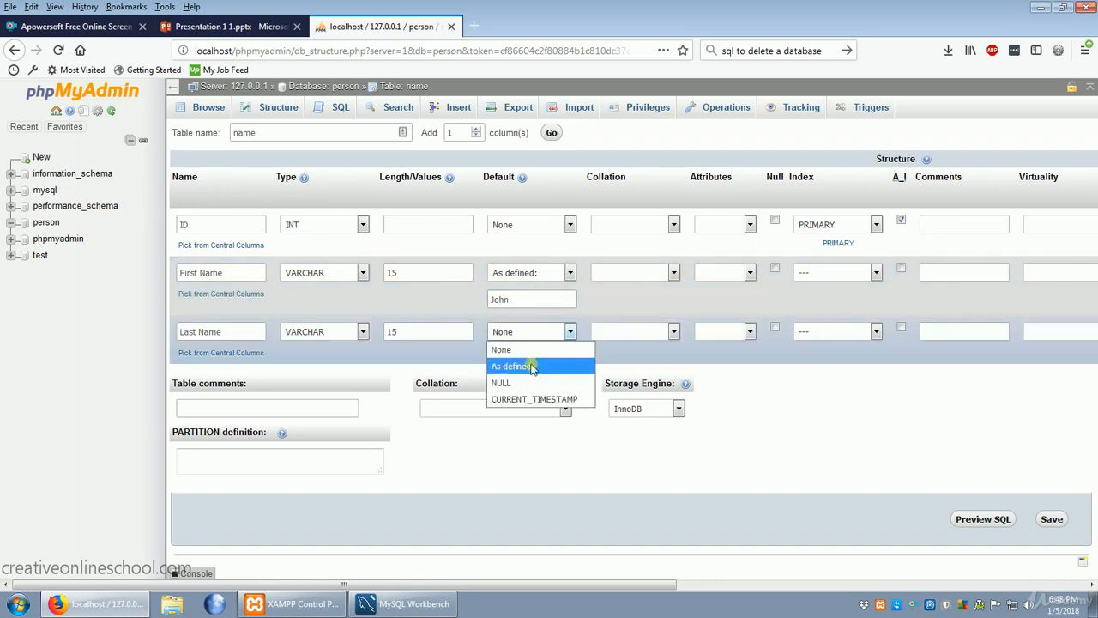
{"action": "left_click", "coordinate": [518, 365]}
{"action": "type", "text": "Doe"}
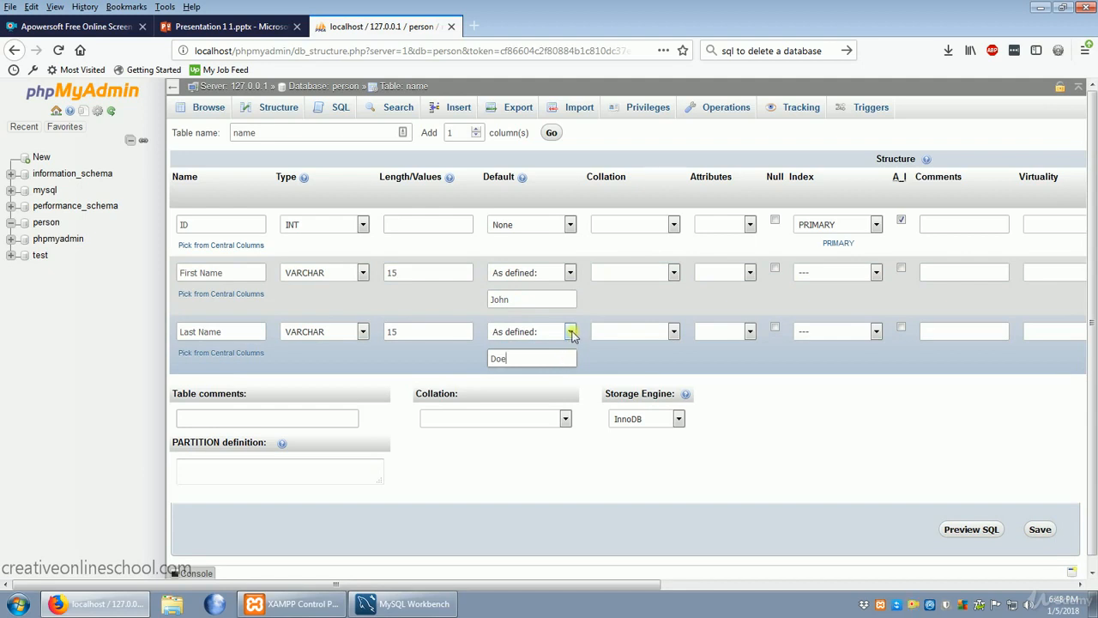
{"action": "left_click", "coordinate": [571, 332]}
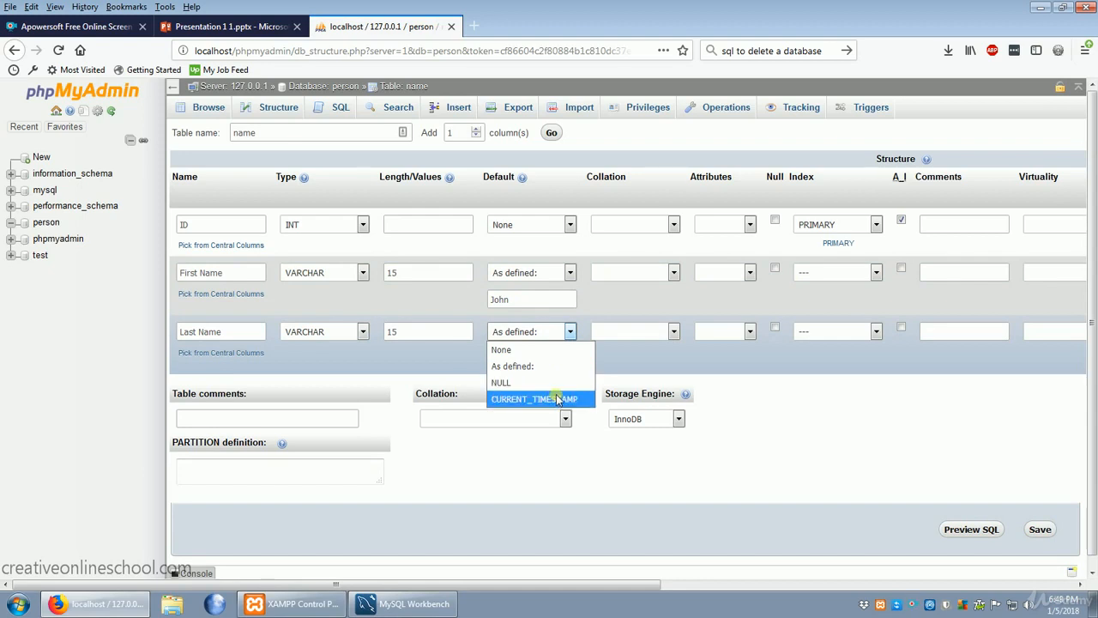
{"action": "left_click", "coordinate": [674, 224]}
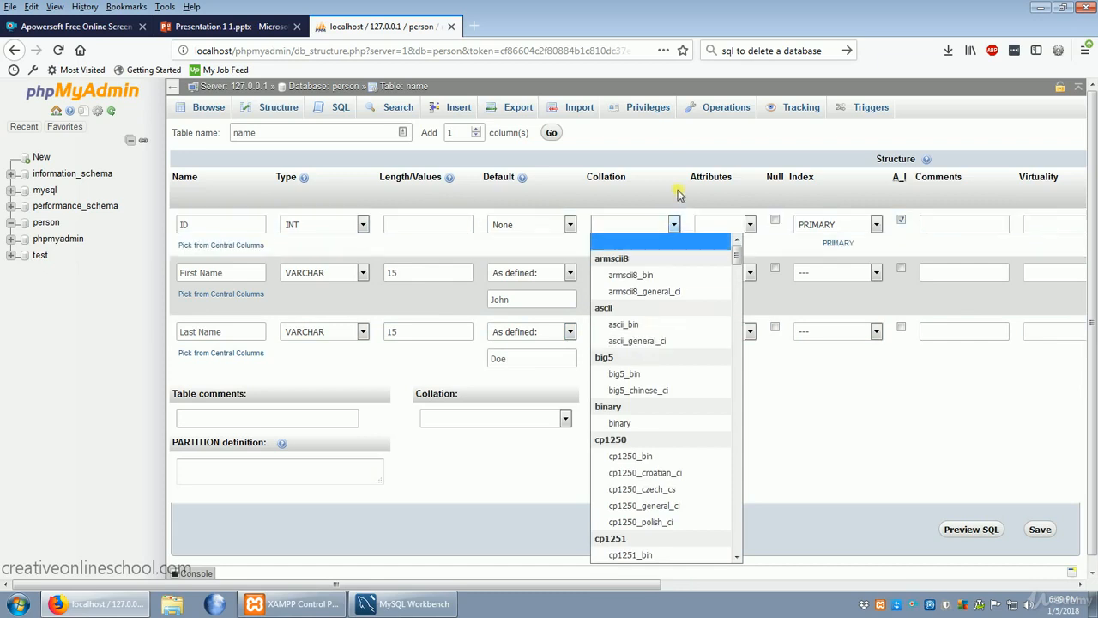
{"action": "left_click", "coordinate": [675, 224]}
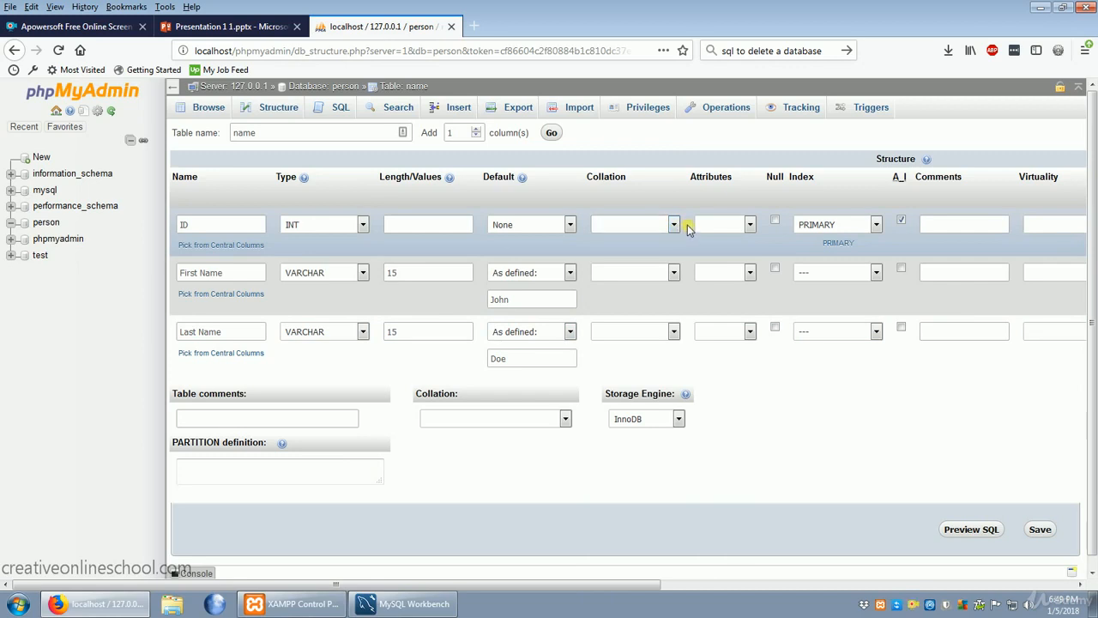
Set the ID column's attribute to UNSIGNED and save the table.
{"action": "left_click", "coordinate": [750, 225]}
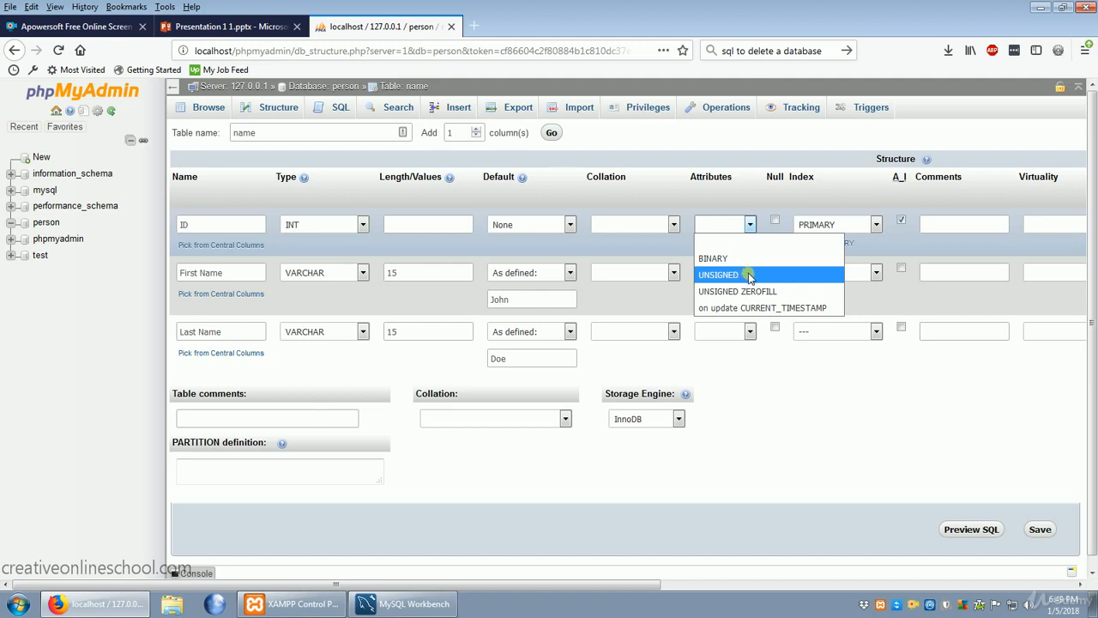
{"action": "left_click", "coordinate": [749, 276]}
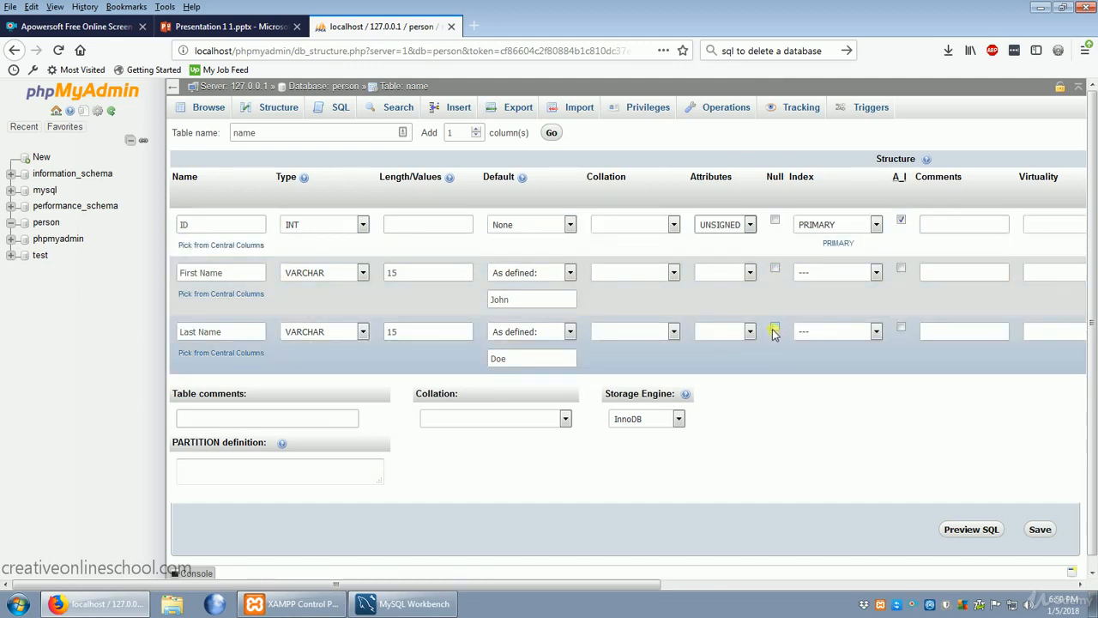
{"action": "left_click", "coordinate": [1039, 529]}
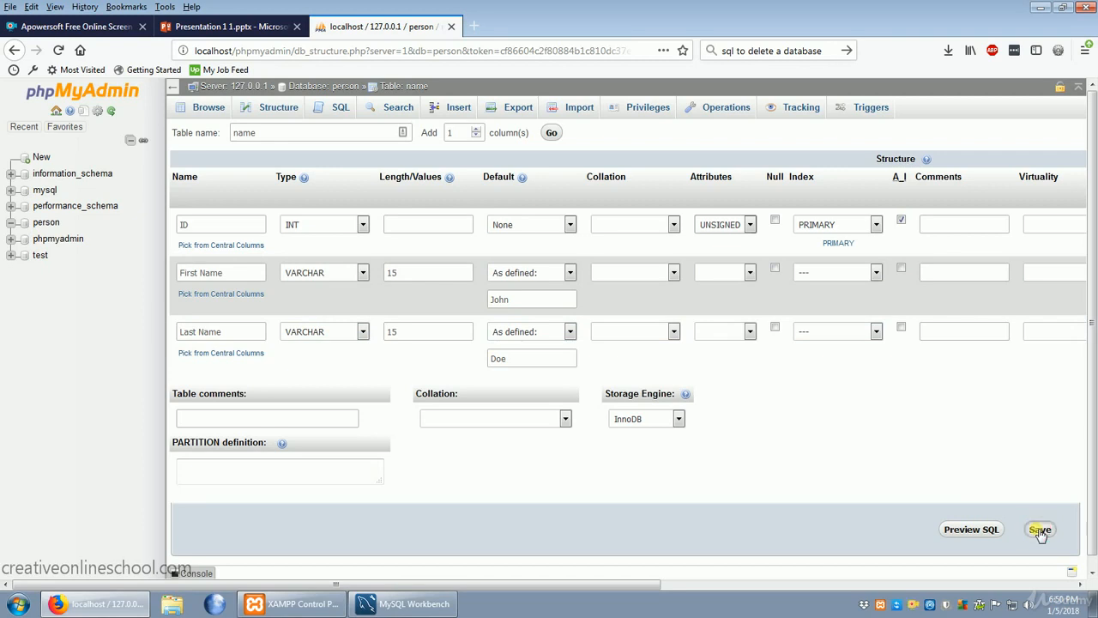